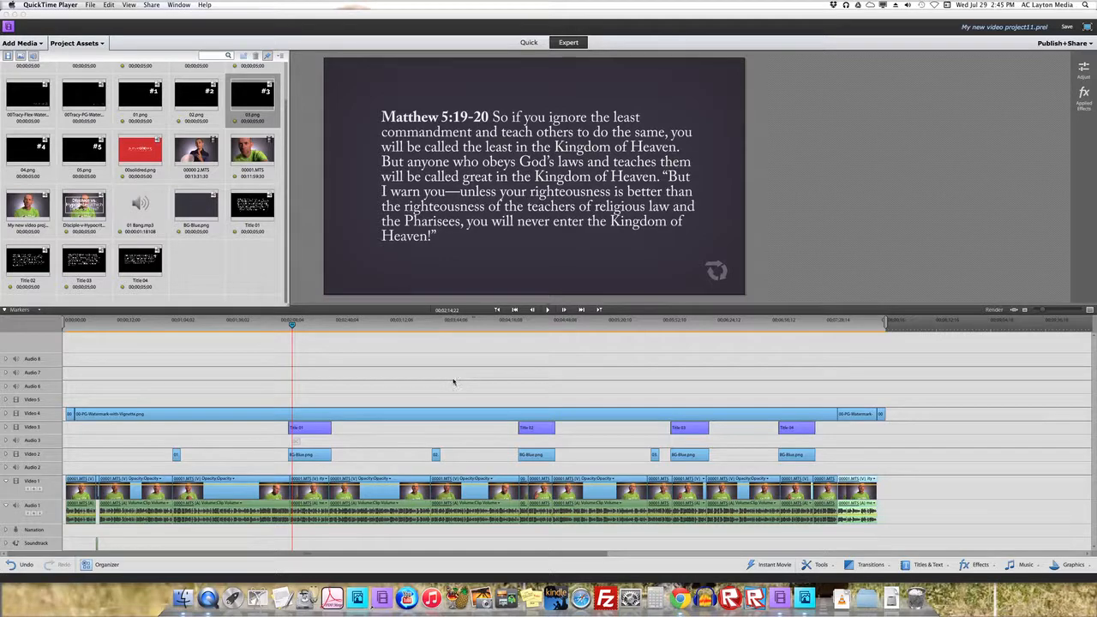
Switch to Chrome and examine the Matthew 5:19-20 and Matthew 6:1-2 passages in the Disciple vs. Hypocrite article
left_click(682, 598)
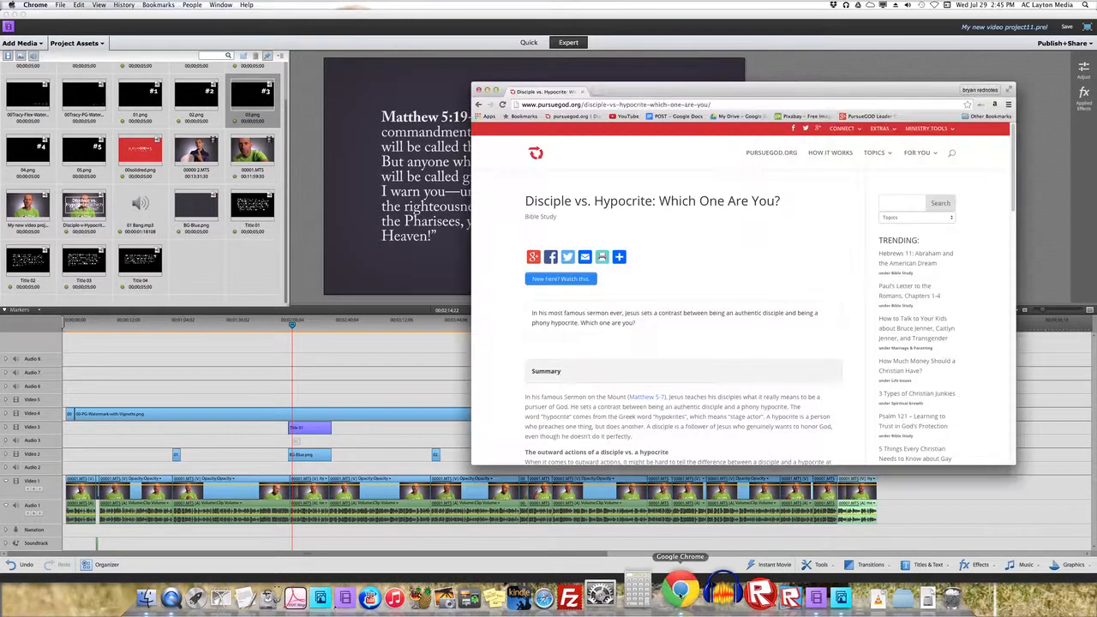
scroll(699, 422, "down", 5)
scroll(686, 395, "up", 5)
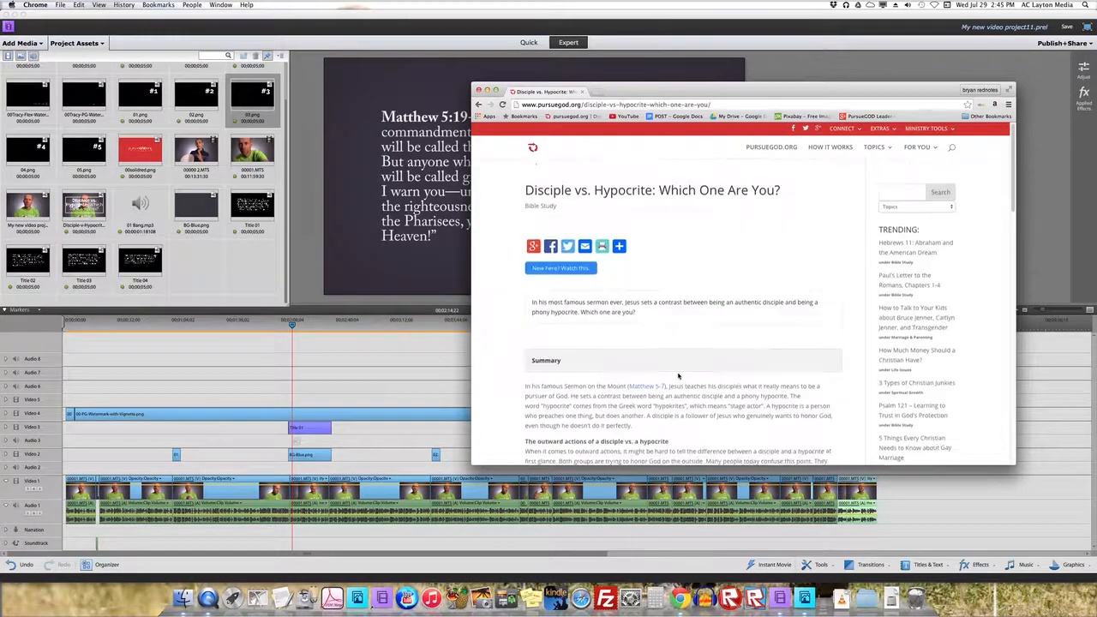
scroll(678, 371, "down", 1)
scroll(679, 374, "down", 5)
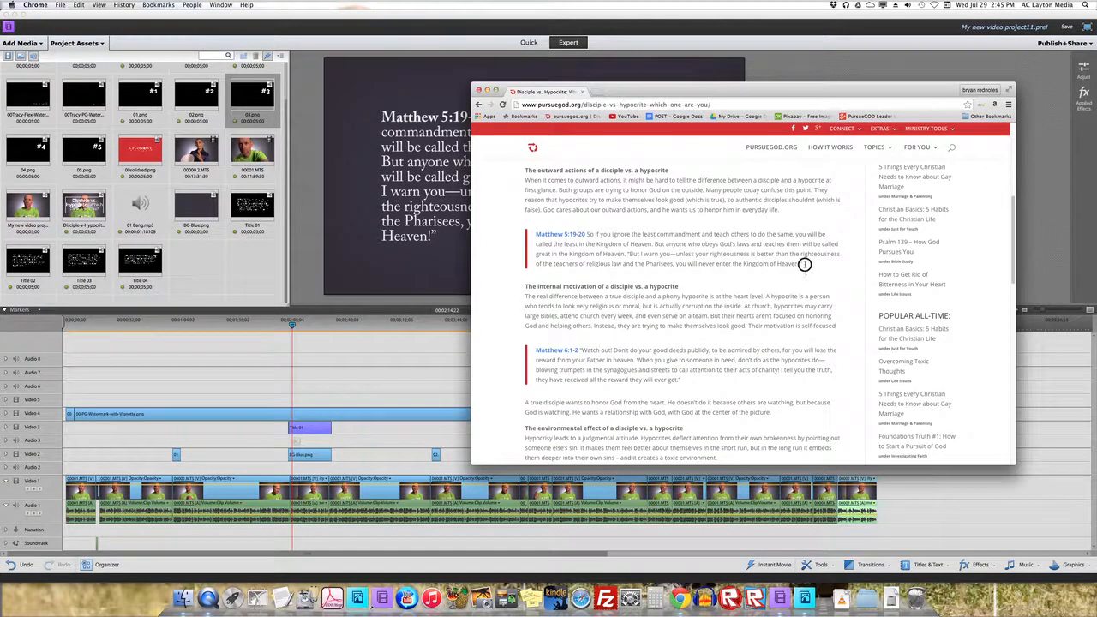
left_click_drag(804, 264, 517, 233)
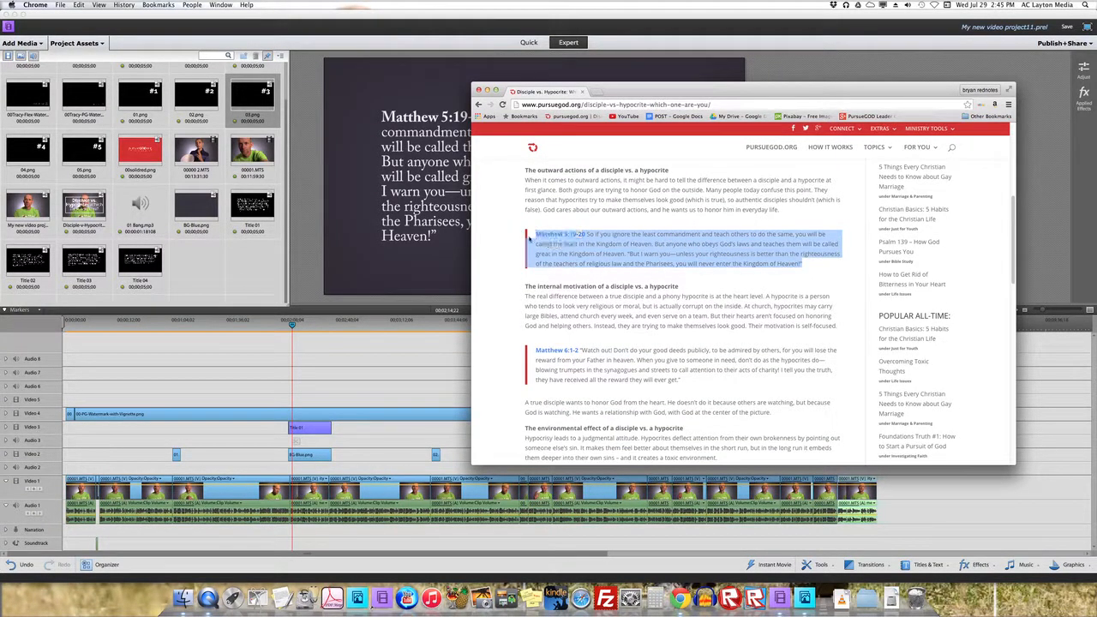
scroll(691, 326, "down", 2)
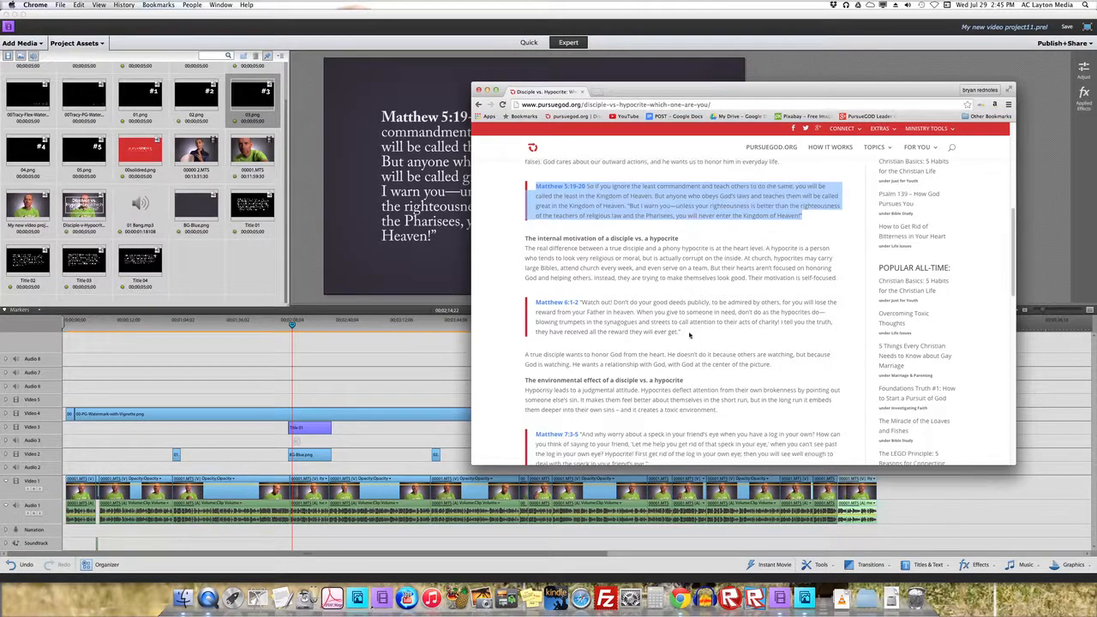
left_click_drag(692, 339, 527, 301)
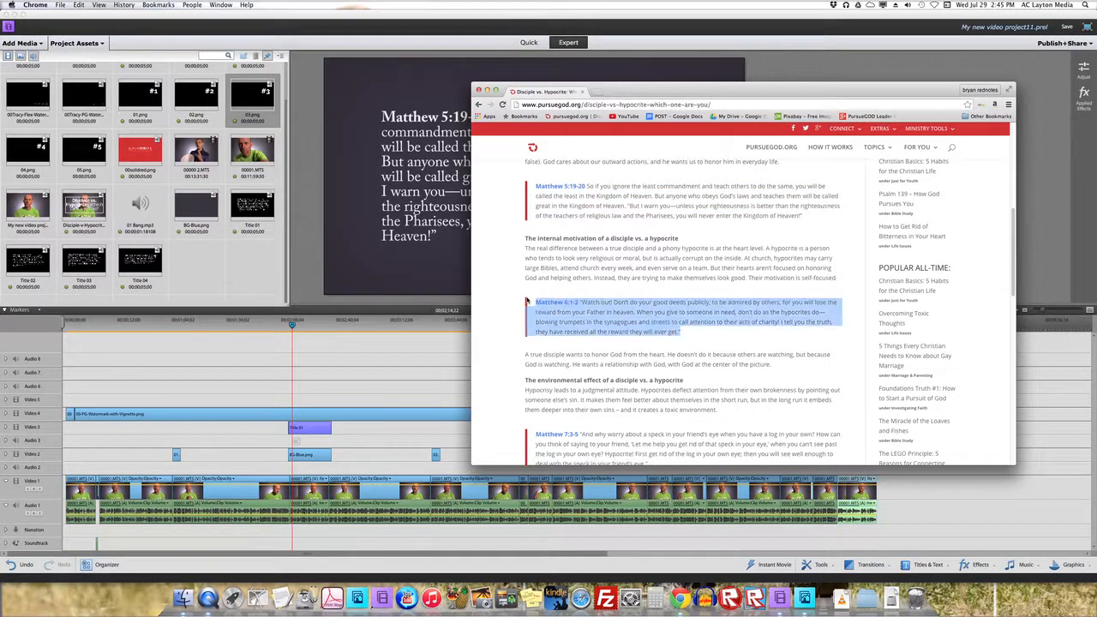
Return to Premiere Elements and delete the first BG-Blue.png background and the Title 01 clip from the timeline
left_click(407, 376)
left_click_drag(292, 325, 296, 325)
double_click(499, 187)
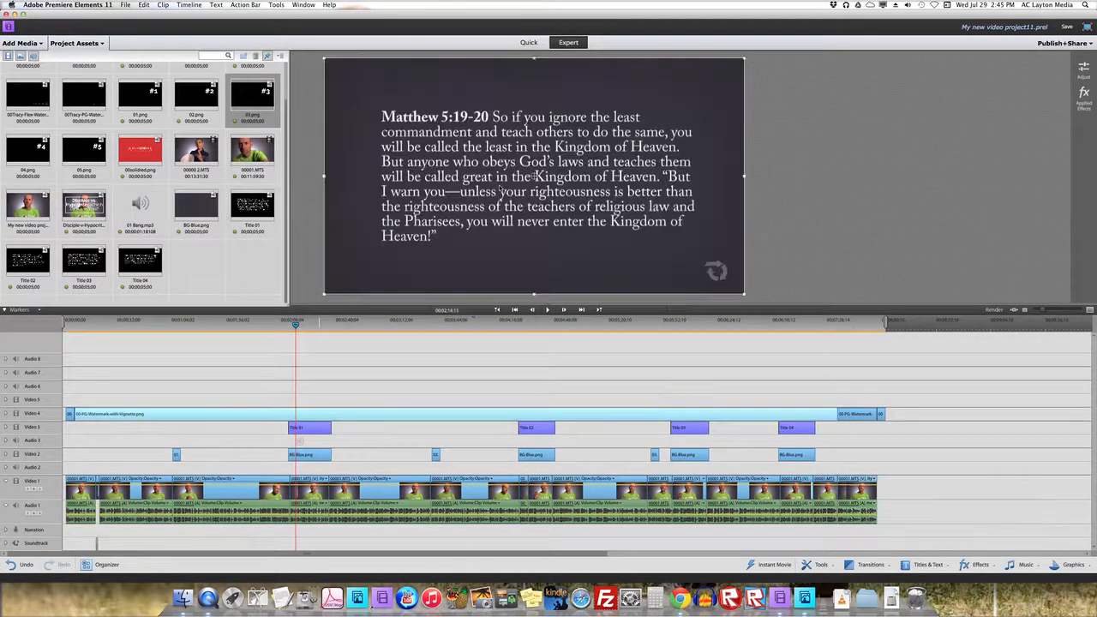
left_click(311, 461)
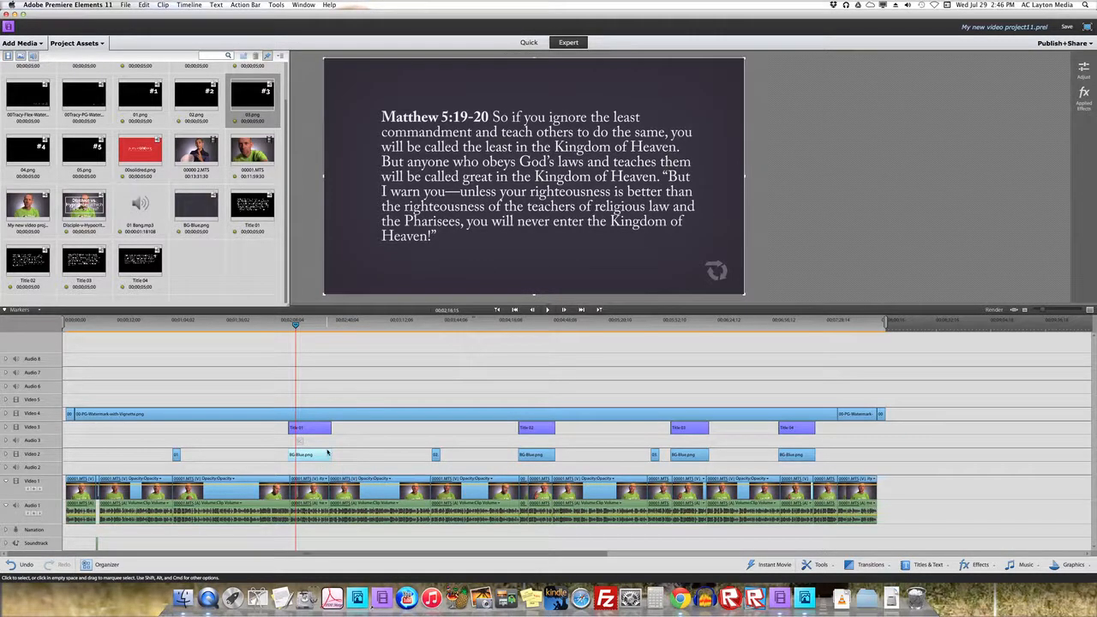
key("Delete")
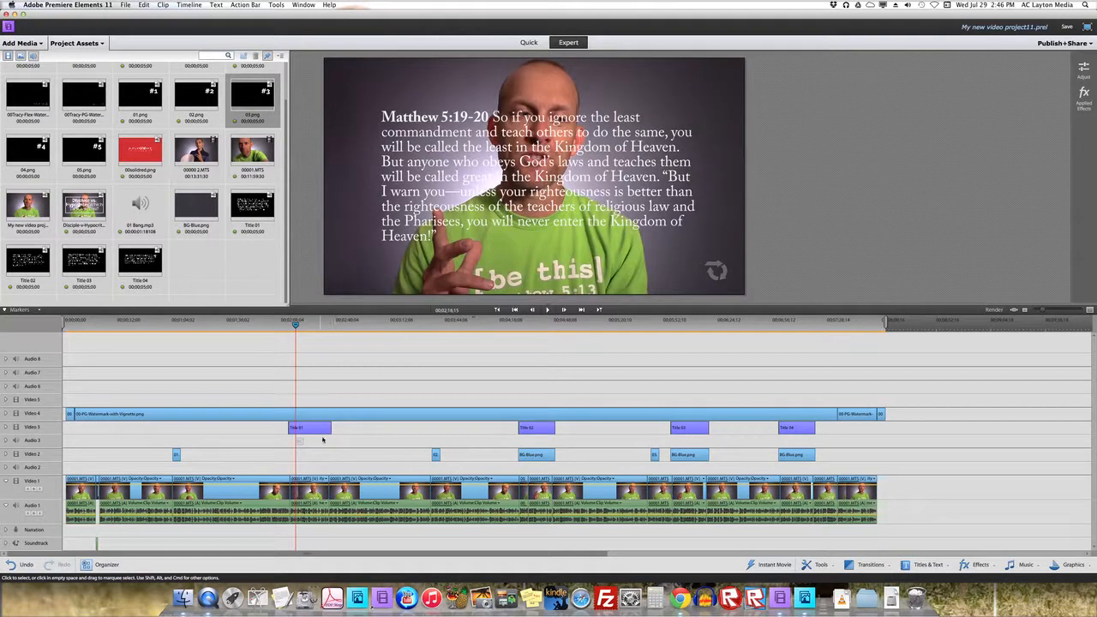
left_click(318, 430)
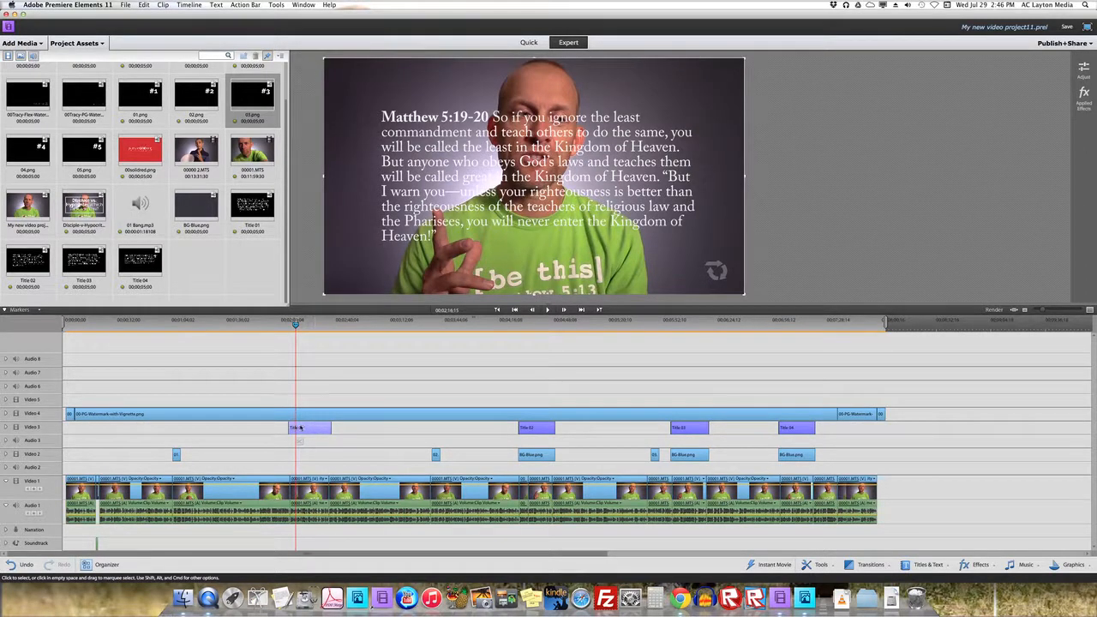
key("Delete")
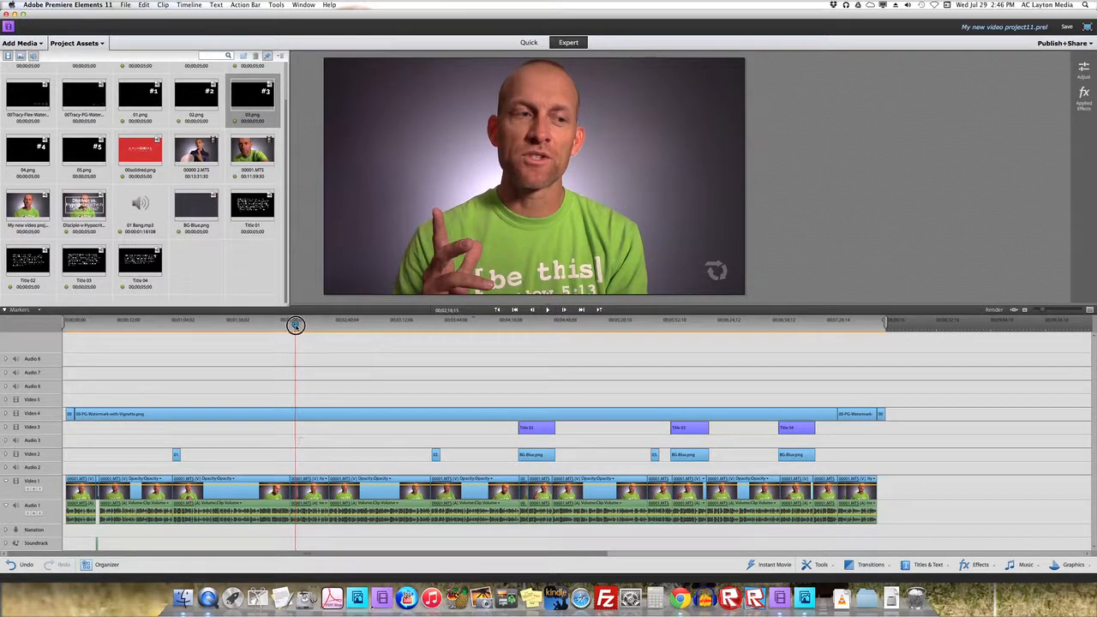
Place BG-Blue.png on the Video 2 track at 00:02:11:29, filling the gap left by the deleted background
left_click_drag(295, 325, 287, 331)
left_click_drag(196, 206, 334, 456)
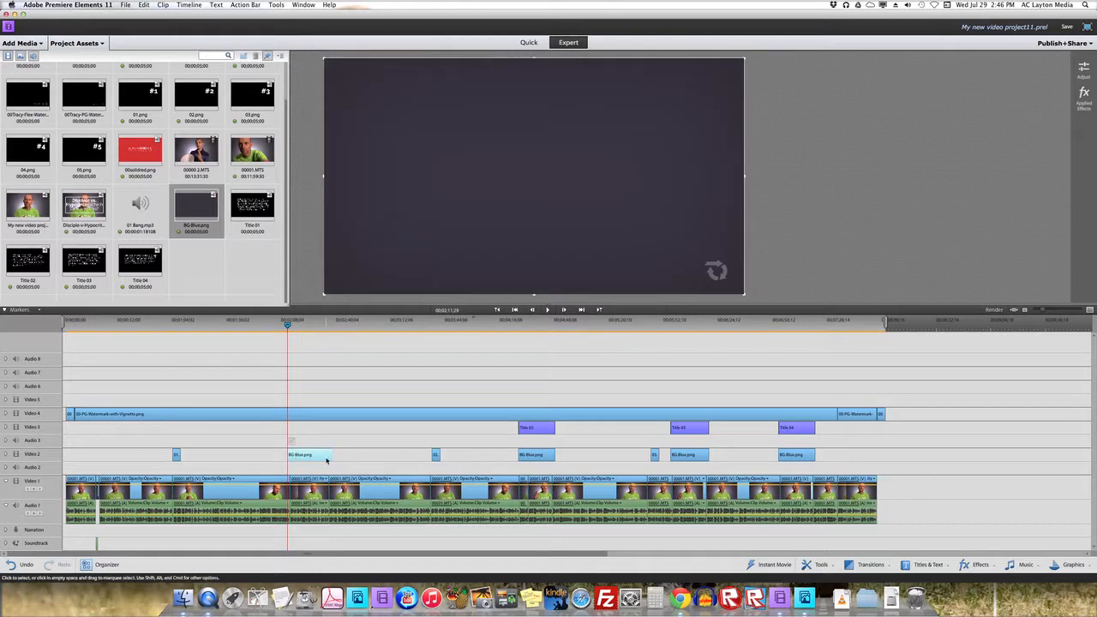
left_click_drag(291, 324, 311, 331)
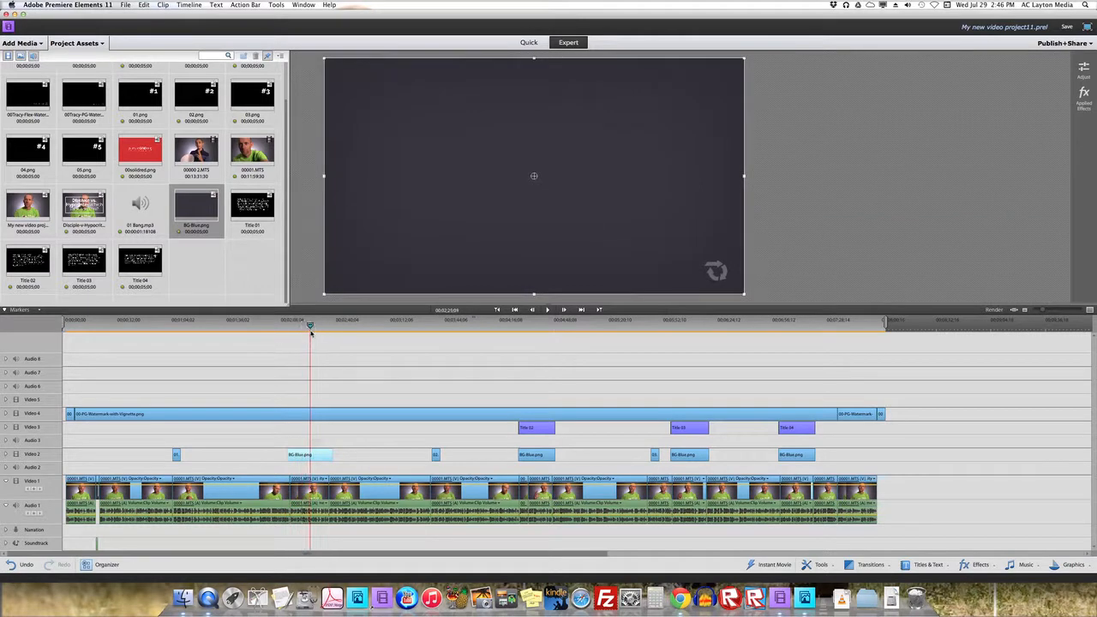
Add a Default Text title at the start of the new background clip and turn on Word Wrap
left_click(497, 310)
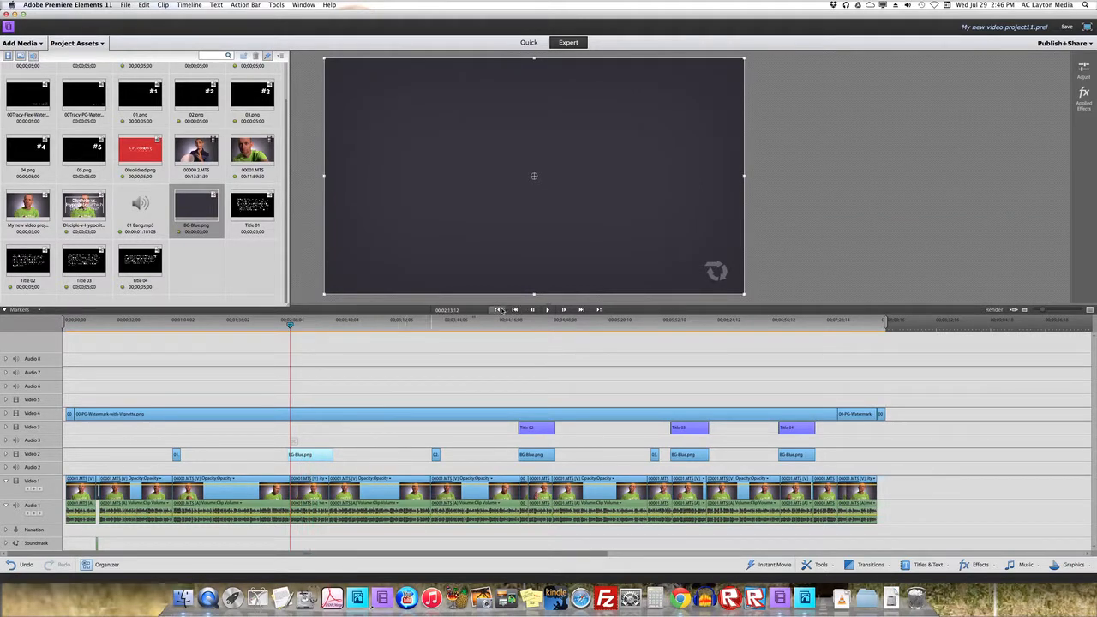
left_click(217, 5)
mouse_move(229, 17)
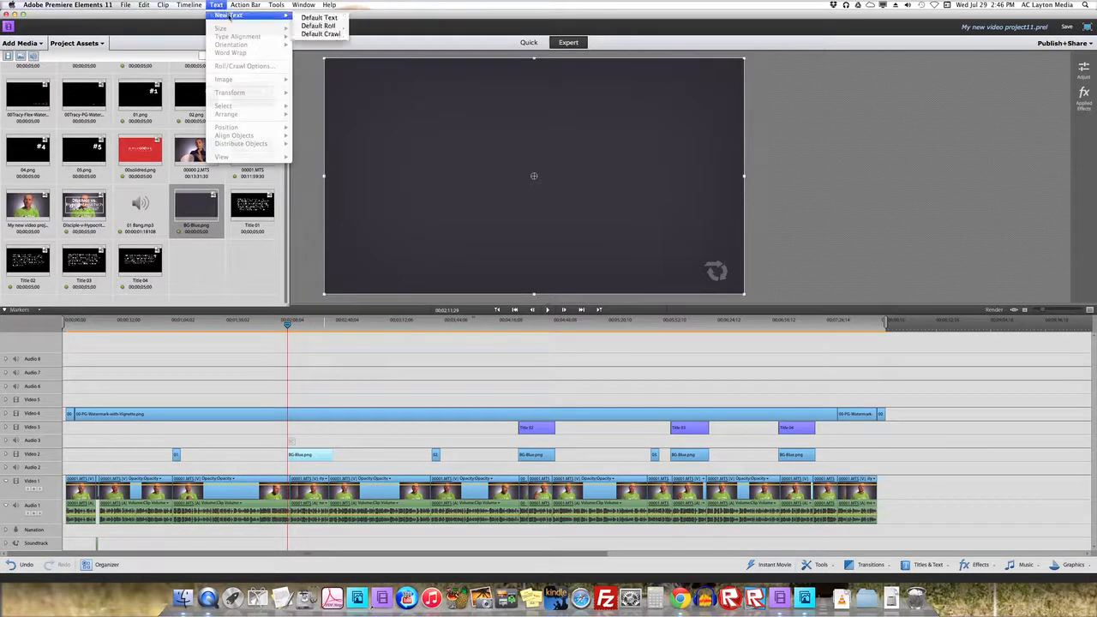
left_click(317, 17)
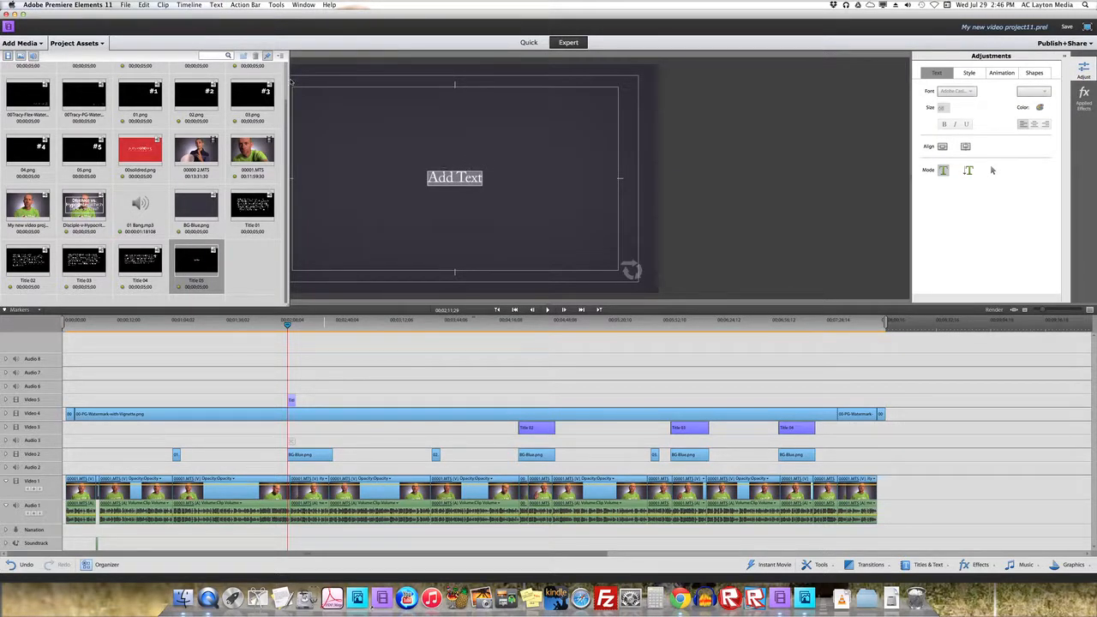
left_click(216, 5)
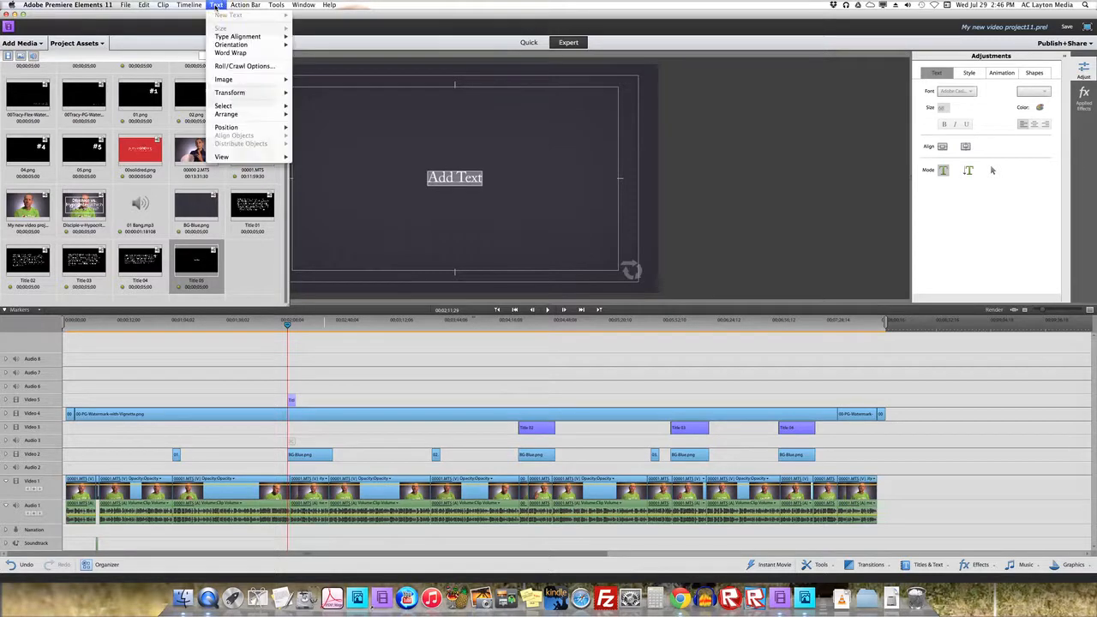
left_click(243, 54)
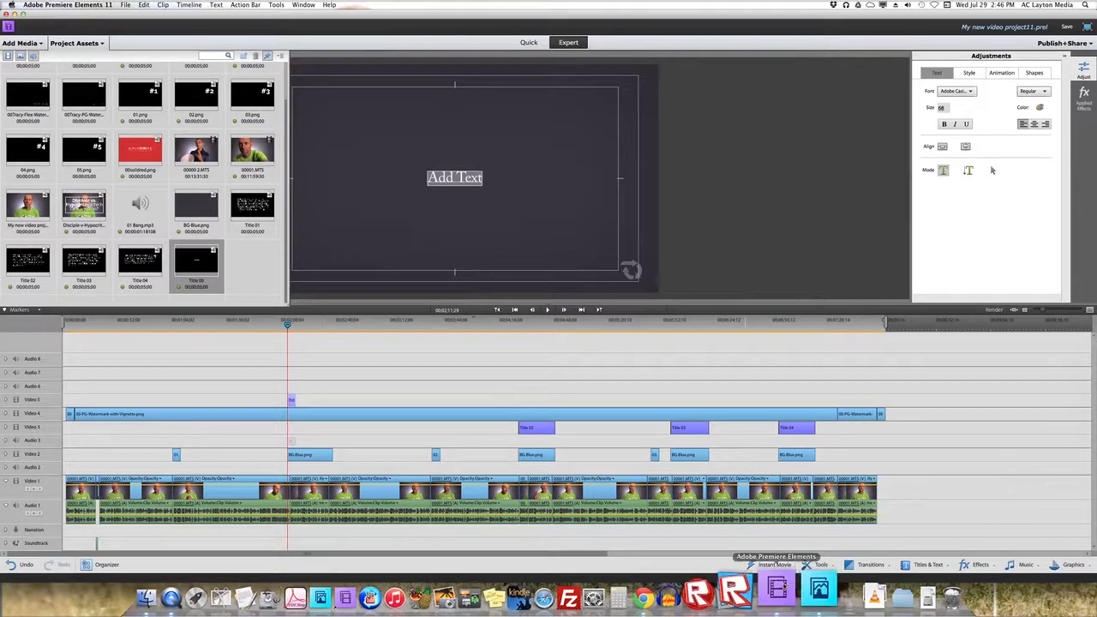
Copy the Matthew 5:19-20 passage from the Chrome article and paste it over the title's Add Text placeholder
left_click(663, 592)
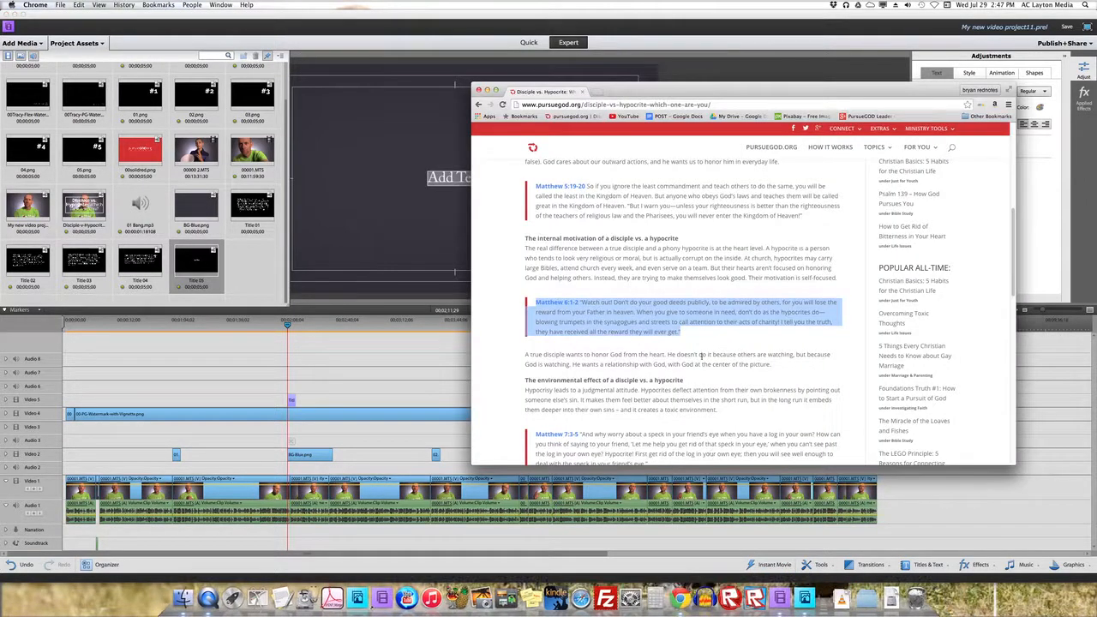
scroll(696, 343, "up", 5)
scroll(687, 329, "down", 3)
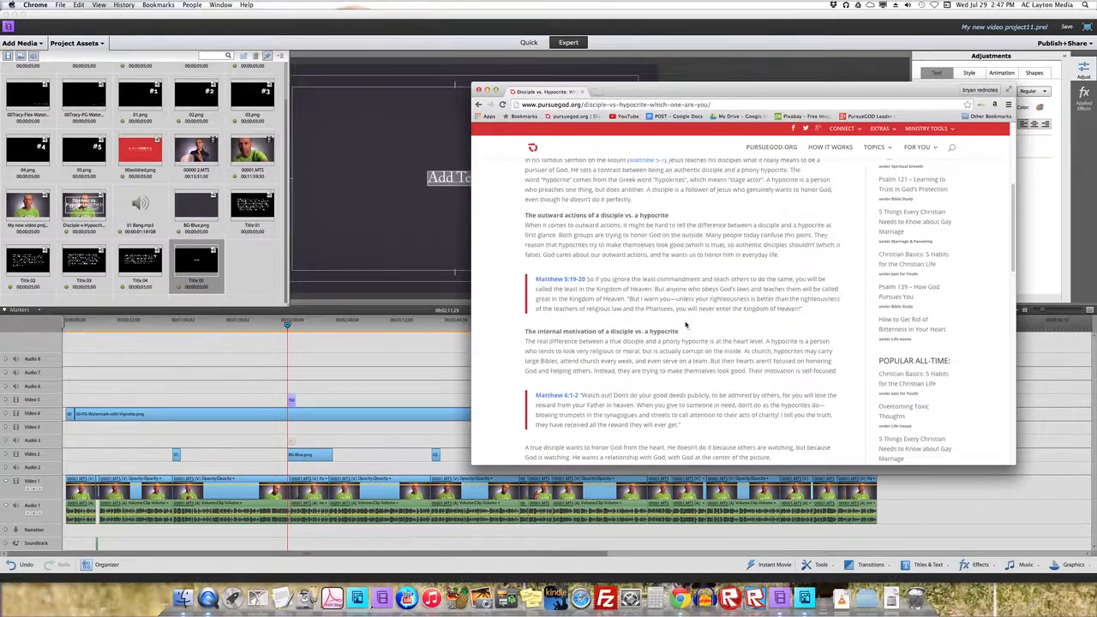
left_click_drag(810, 309, 524, 281)
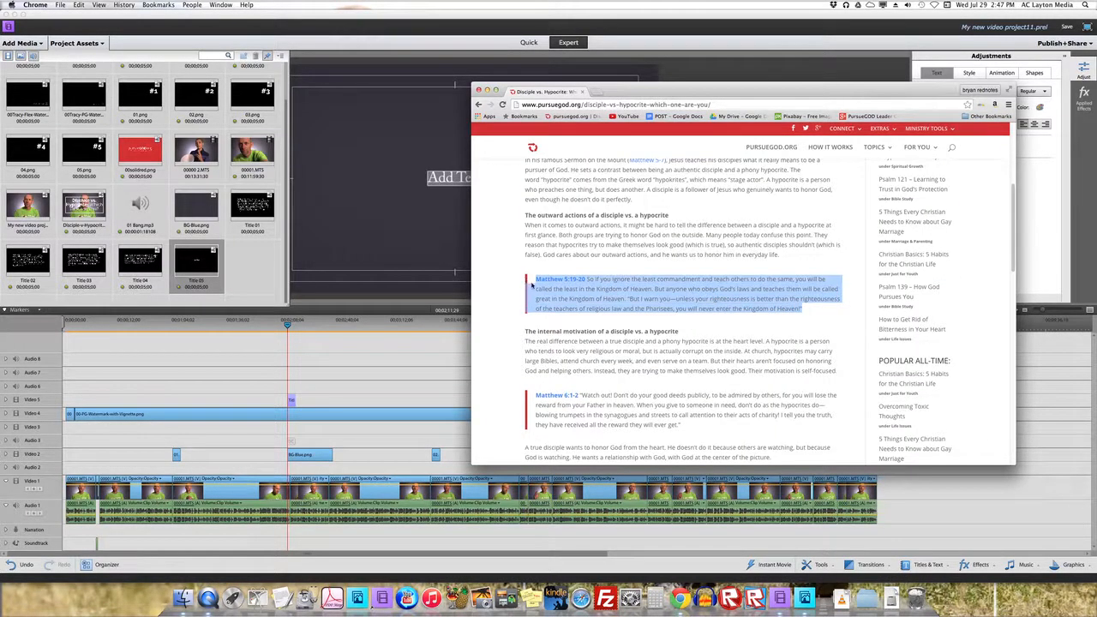
key("super+c")
left_click(453, 214)
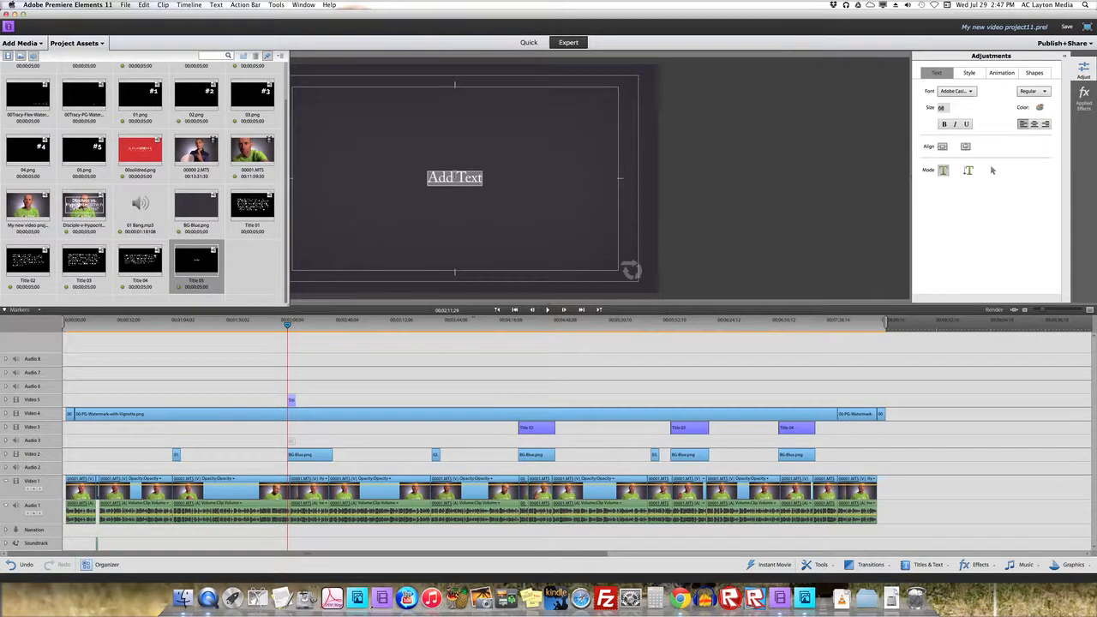
key("super+v")
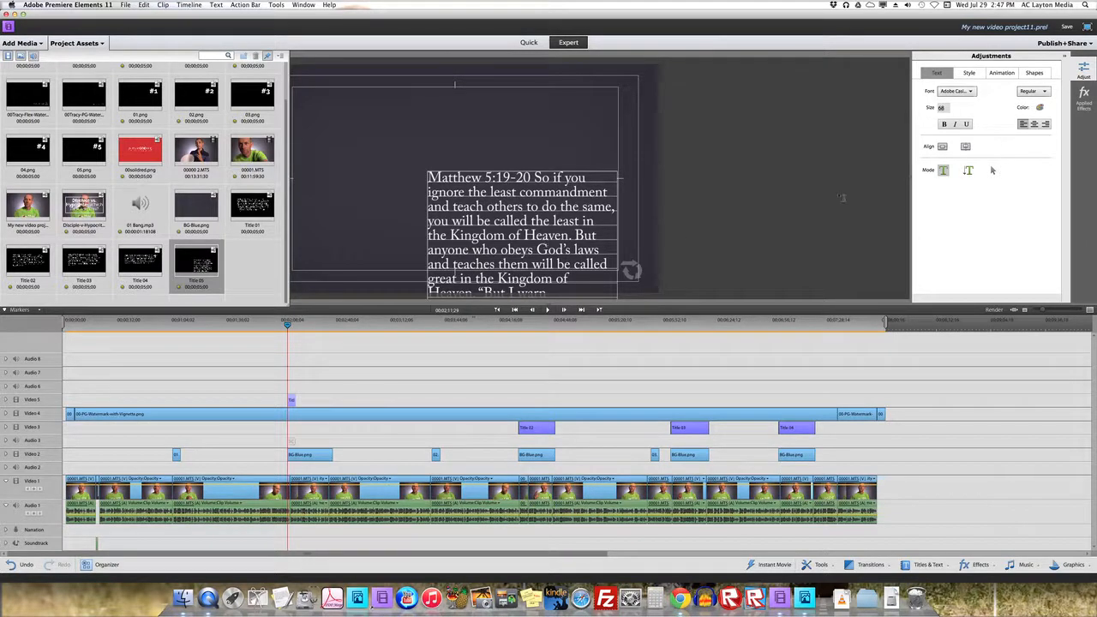
Hide the project assets, move the verse text to the title-safe area's upper-left corner and widen its box to nearly the full safe width
left_click(102, 43)
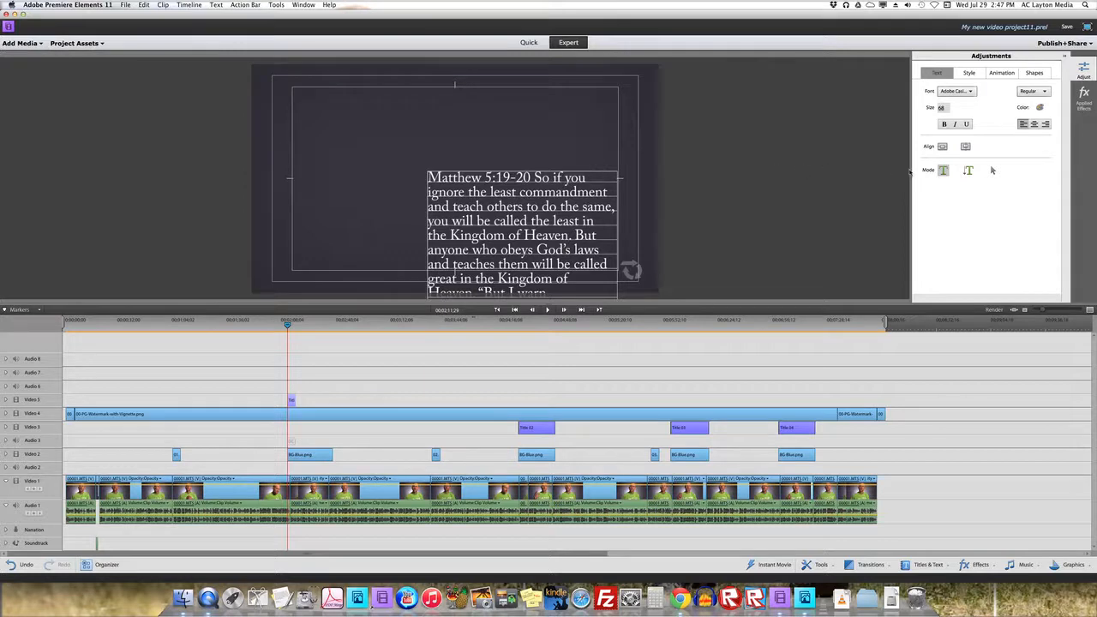
left_click(992, 171)
left_click_drag(531, 217, 423, 152)
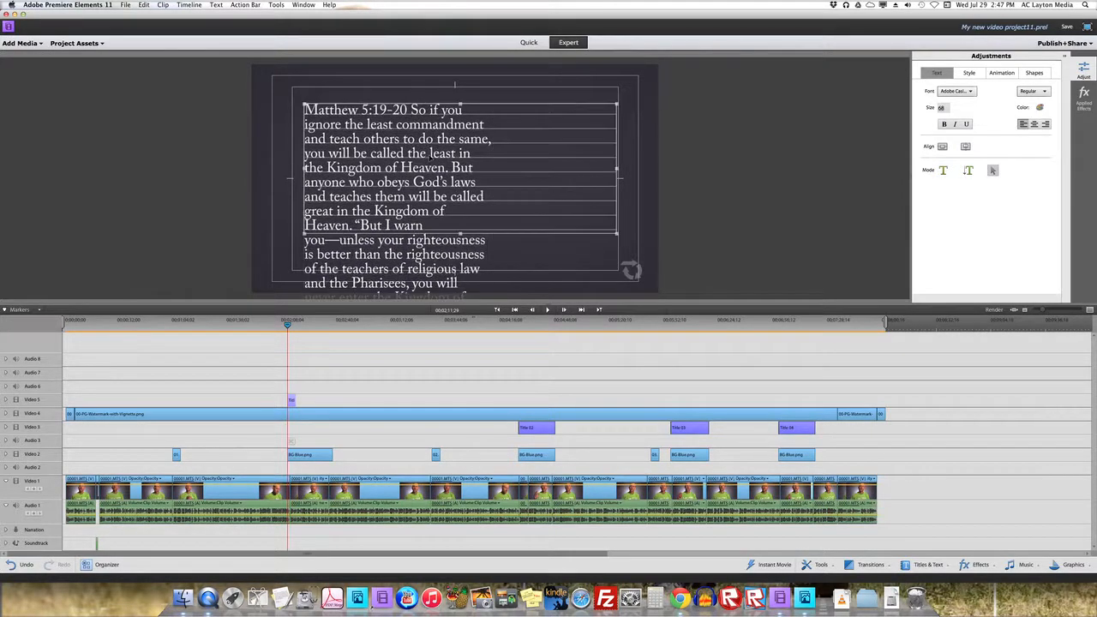
left_click(736, 235)
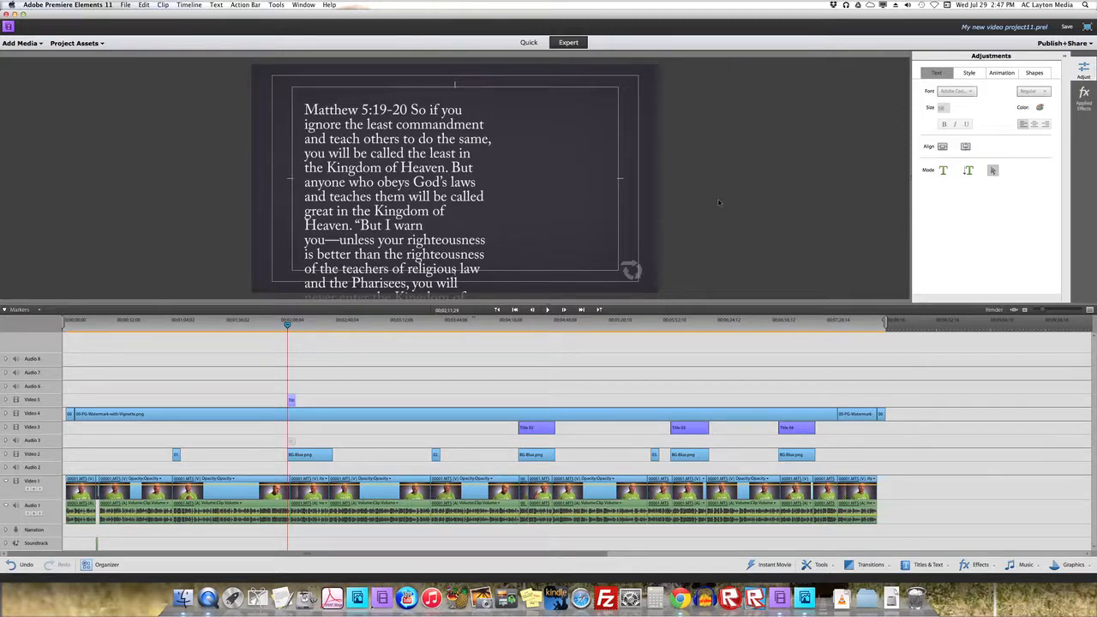
left_click(421, 197)
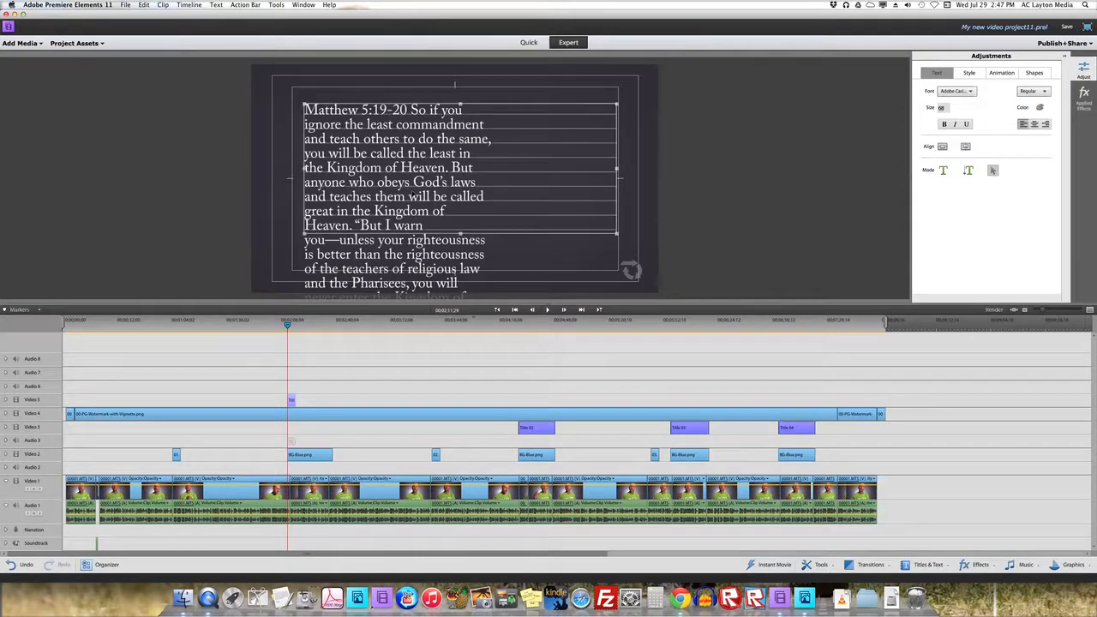
Make the "Matthew 5:19-20" reference at the beginning of the verse text bold
double_click(424, 160)
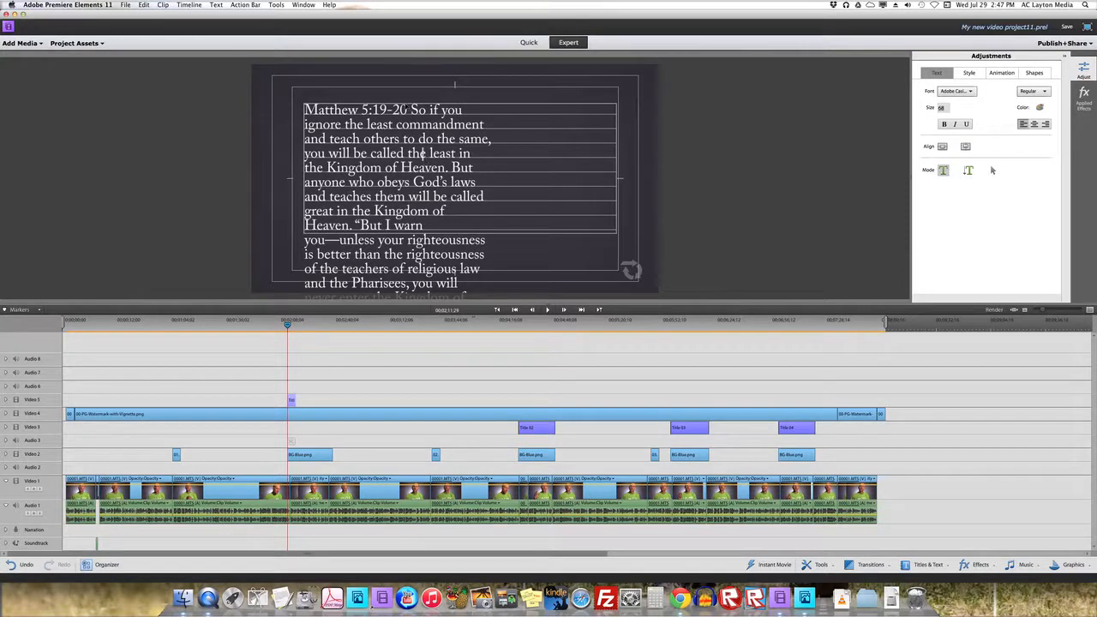
double_click(403, 109)
left_click(409, 109)
left_click_drag(408, 109, 292, 106)
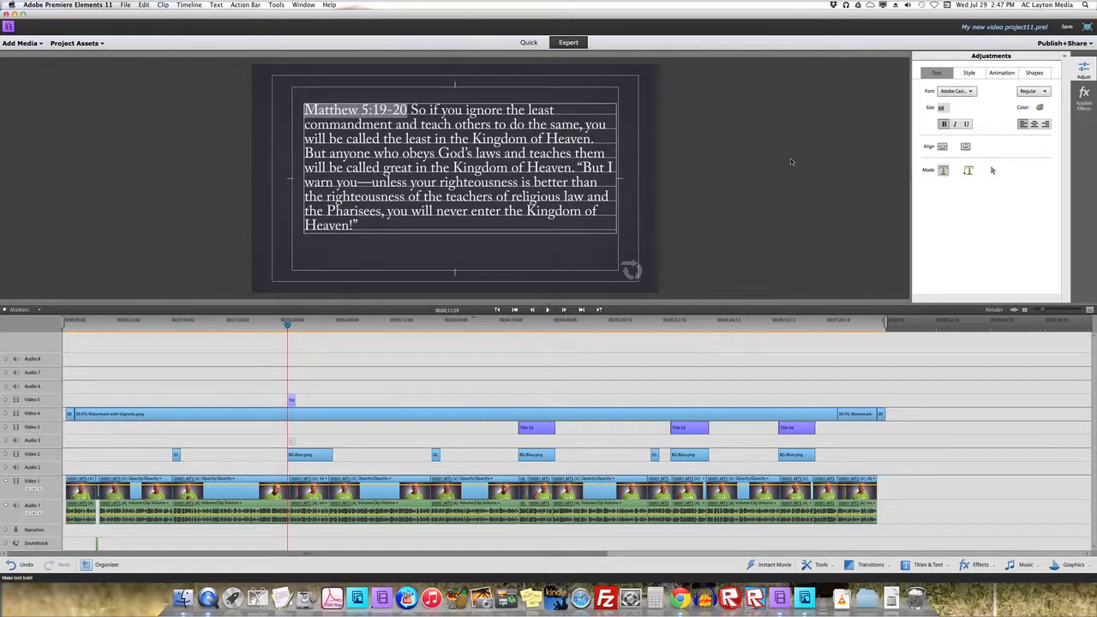
left_click(992, 171)
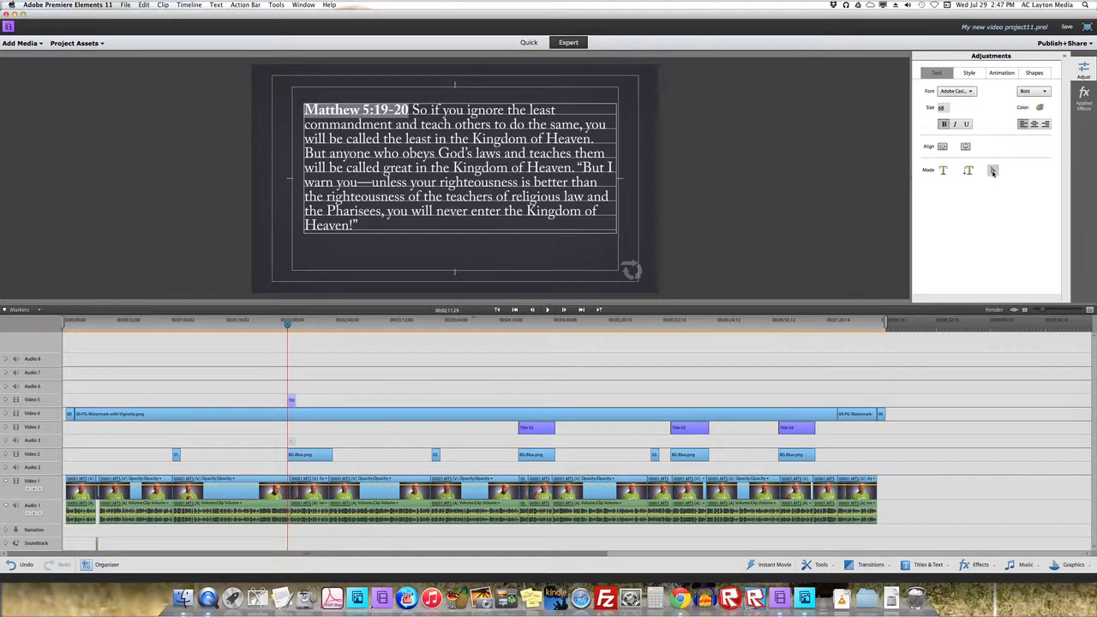
Move the verse text block slightly down so it sits centered in the title-safe area
left_click(754, 215)
left_click_drag(456, 155, 452, 164)
left_click(750, 195)
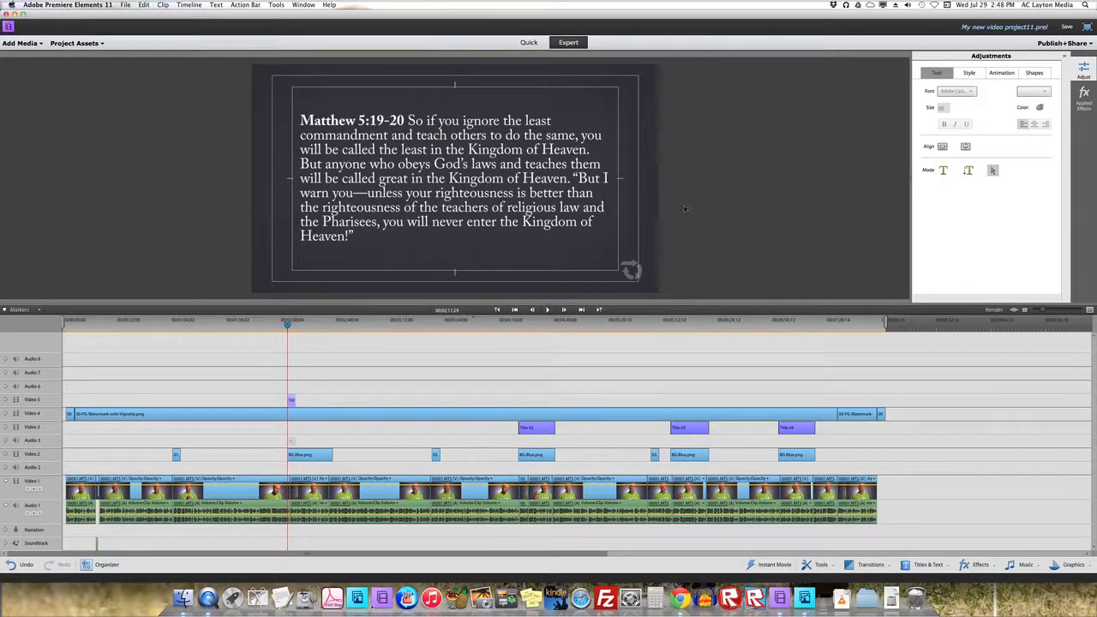
Move the new title clip to the Video 3 track and extend its end to match the background clip beneath it
left_click(291, 401)
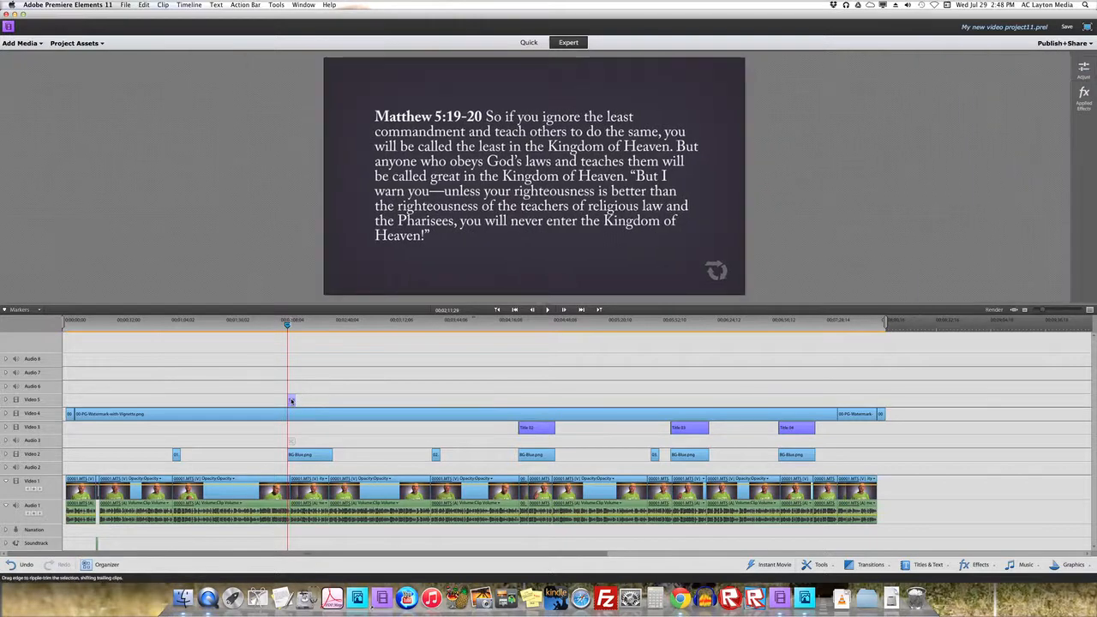
left_click_drag(291, 401, 290, 429)
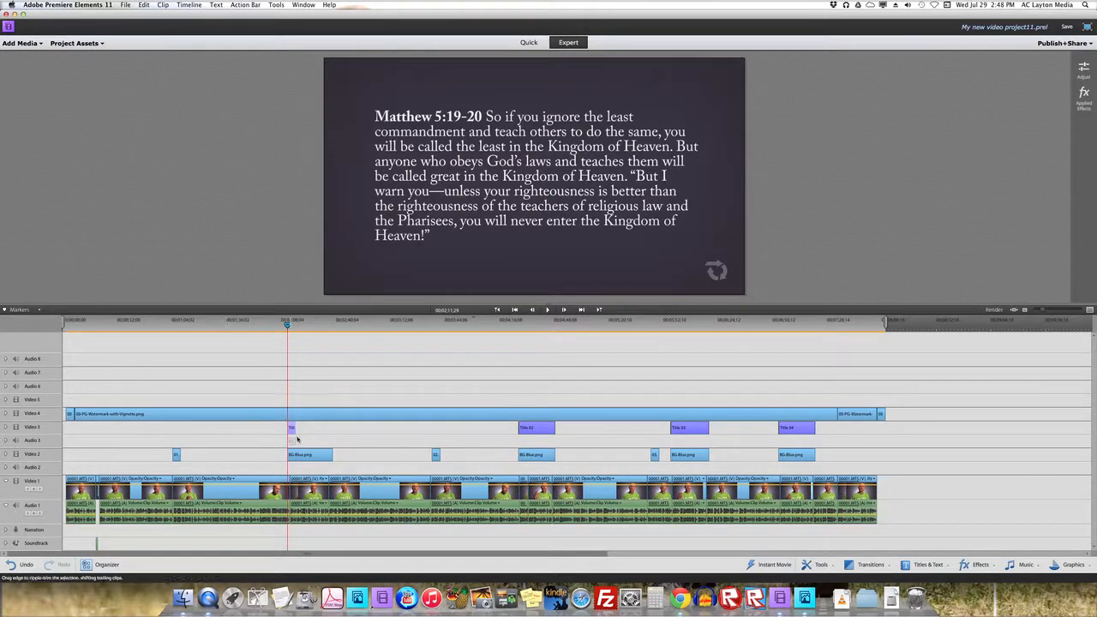
left_click(293, 431)
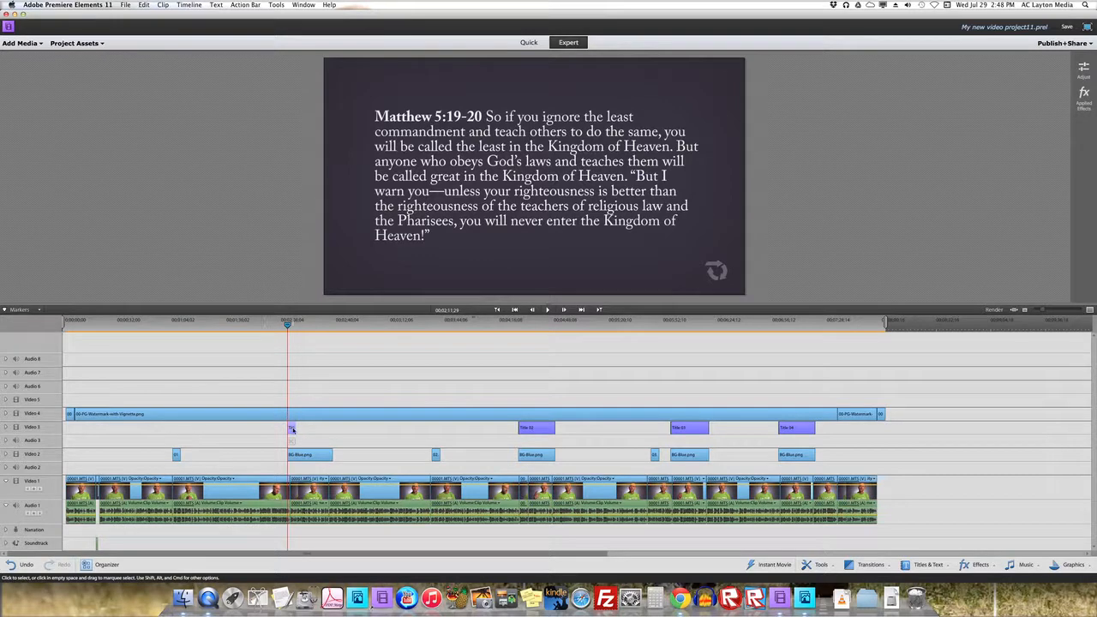
left_click_drag(294, 428, 332, 428)
Add the NewBlue Motion Blends Roll transition to both the start and the end of the first title clip on the Video 3 track
left_click(866, 564)
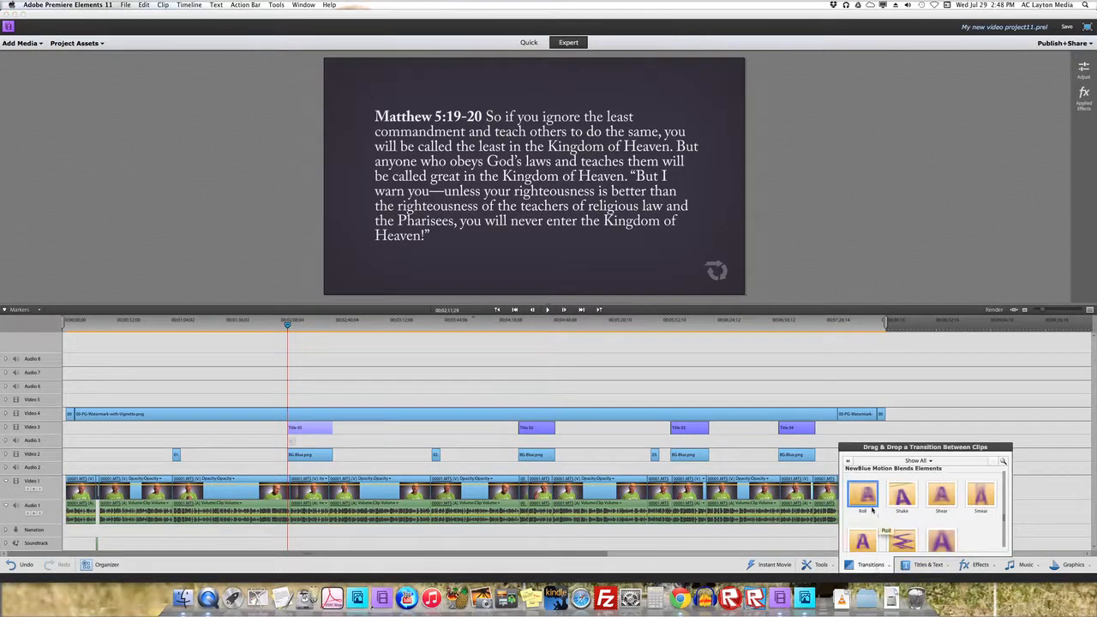
left_click_drag(872, 510, 290, 429)
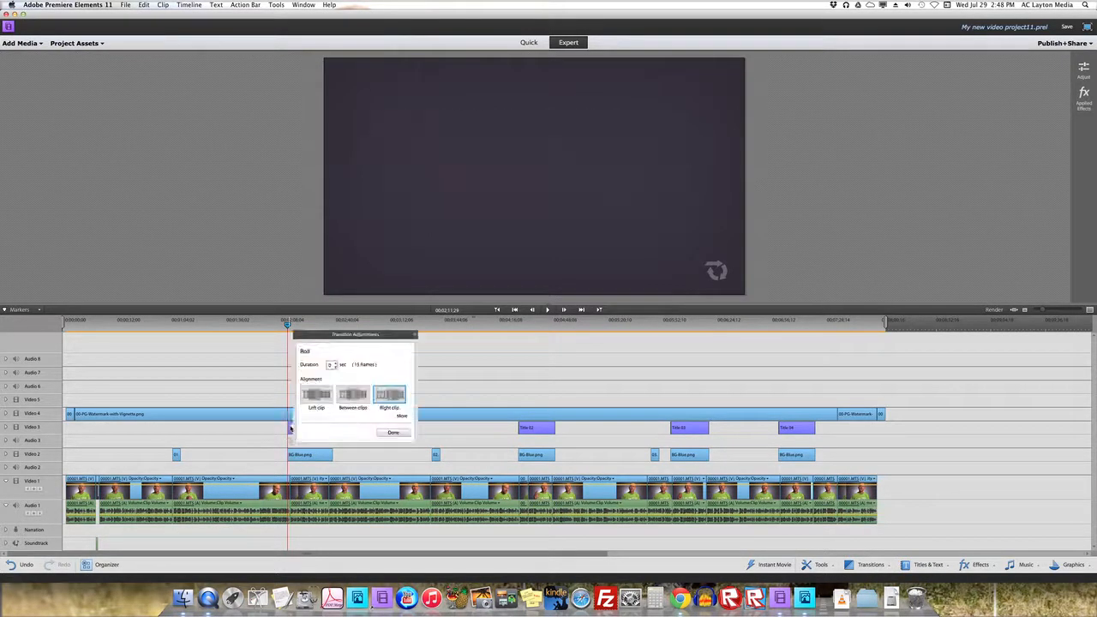
left_click(395, 434)
left_click(867, 564)
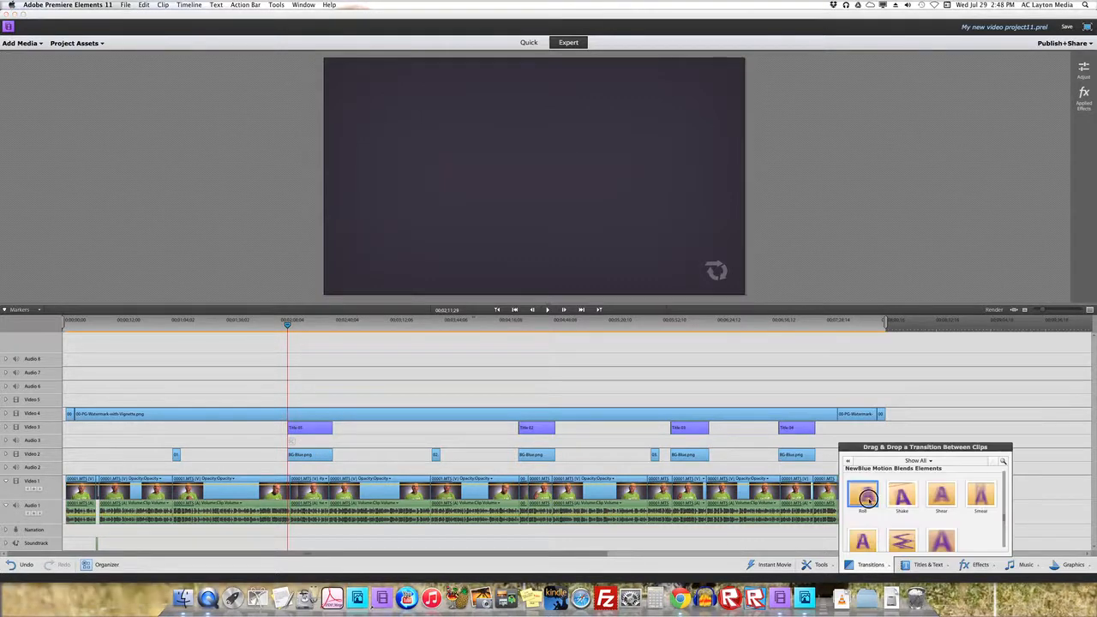
left_click_drag(868, 497, 331, 431)
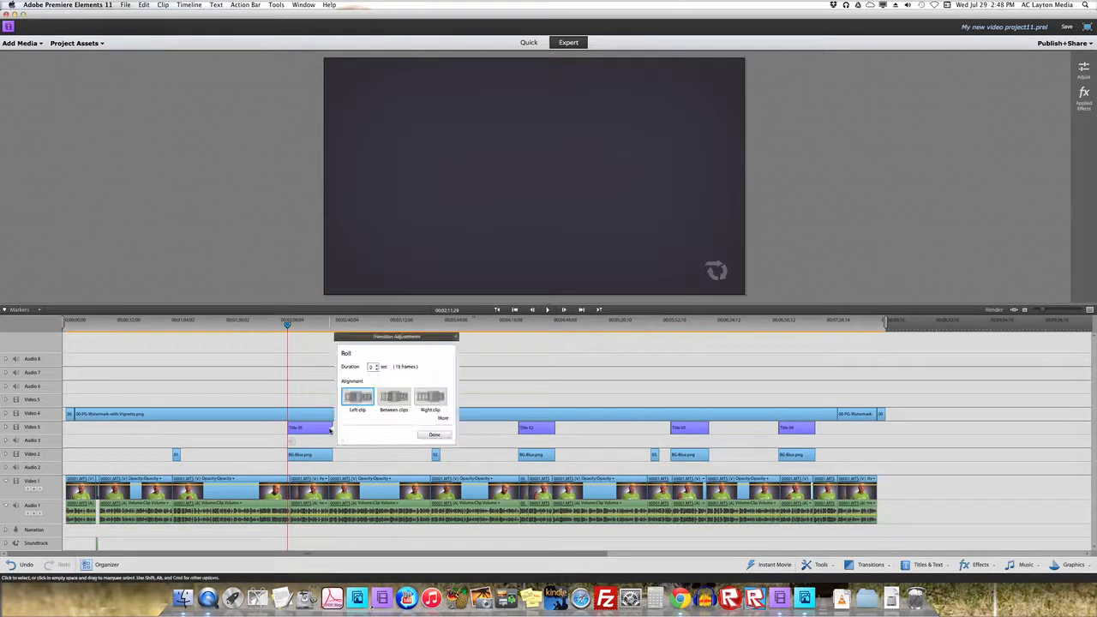
left_click(434, 434)
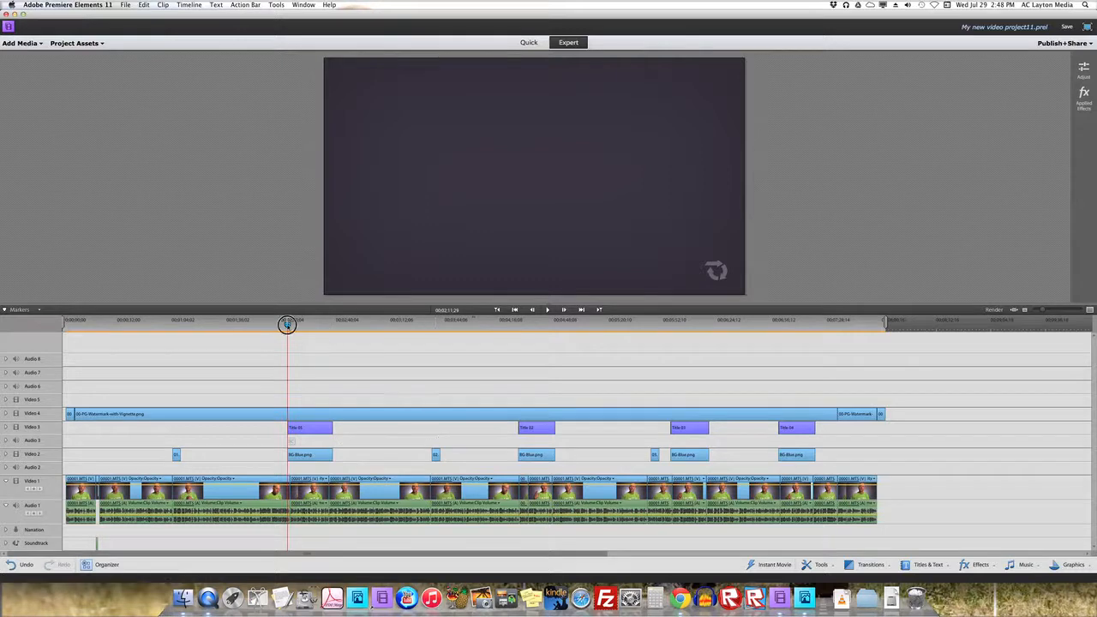
Play the timeline from just before the first title clip to preview its opening transition, stopping once the verse is fully shown
left_click_drag(287, 325, 284, 326)
left_click(547, 311)
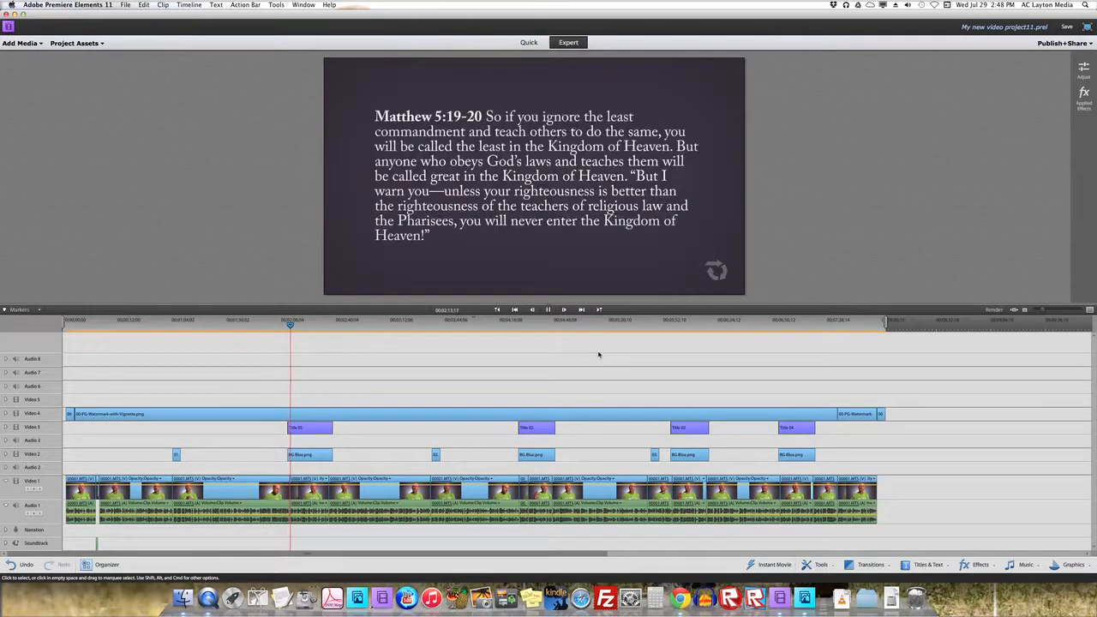
left_click(547, 310)
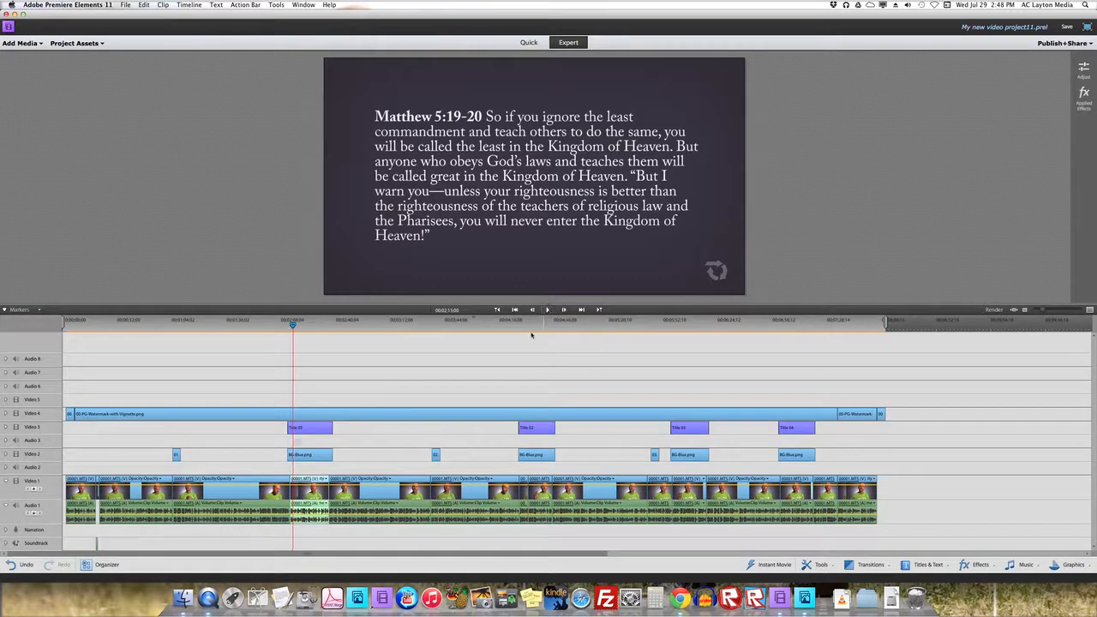